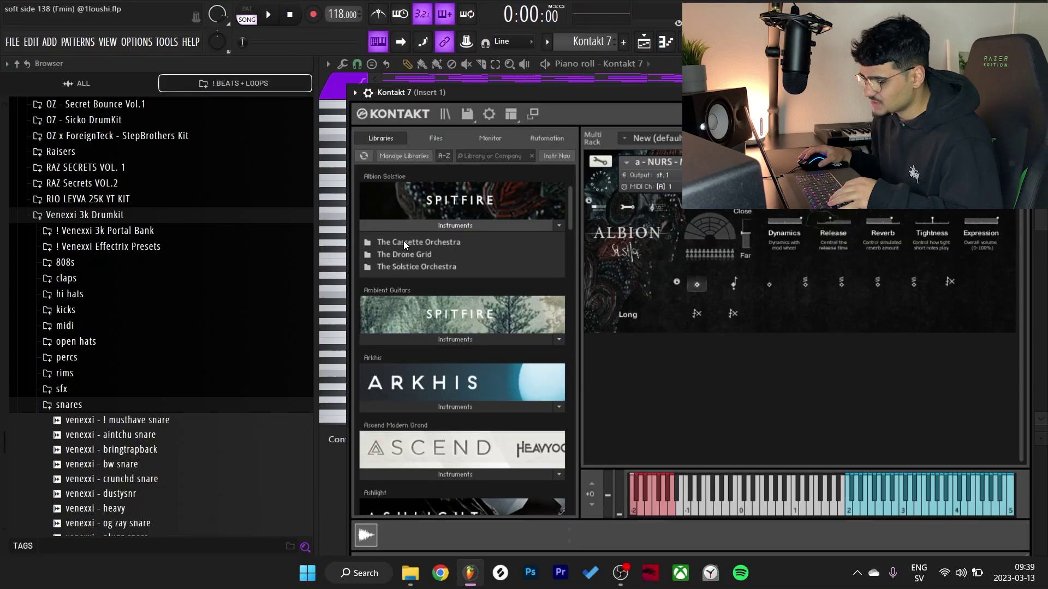
Step: Browse the Albion Solstice library in Kontakt through the Cassette Orchestra, Drone Grid and Solstice Orchestra folders, down to The Nursery (Bells & Mallets)
left_click(285, 239)
left_click(258, 356)
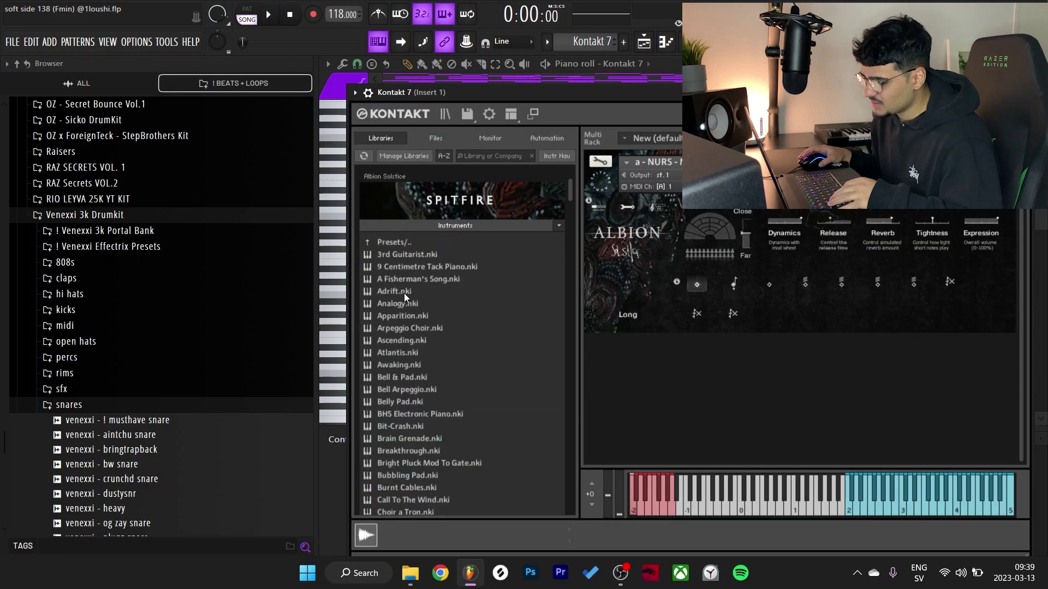
scroll(404, 293, "down", 10)
scroll(513, 261, "down", 15)
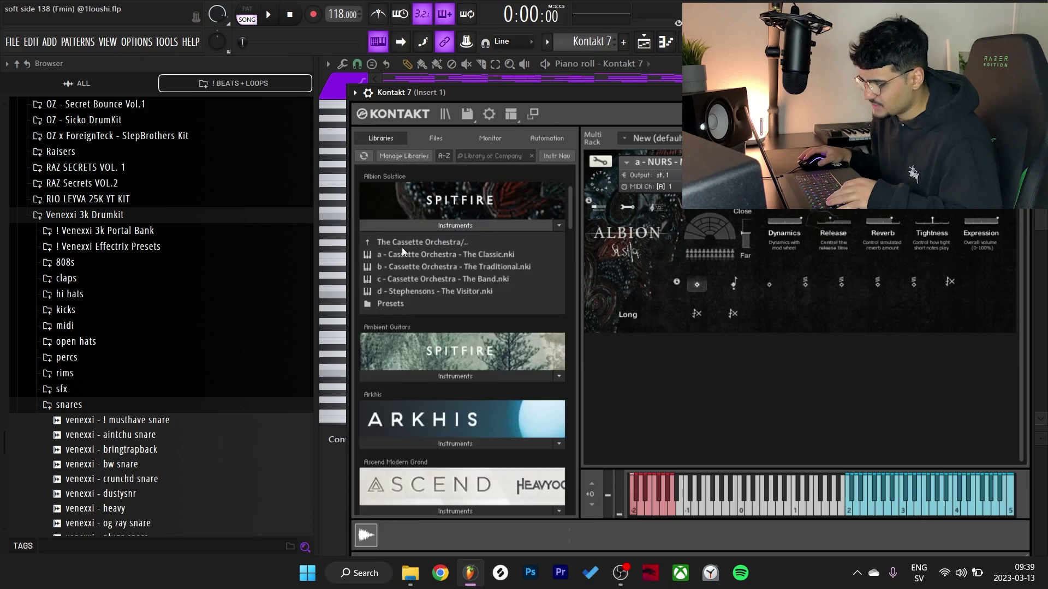
left_click(401, 245)
left_click(398, 254)
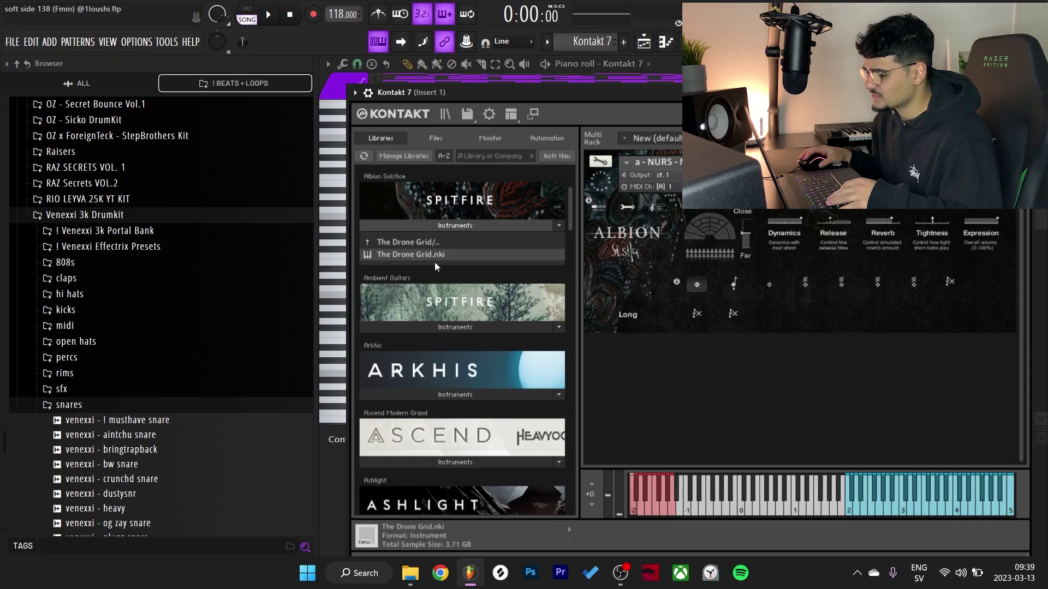
left_click(407, 242)
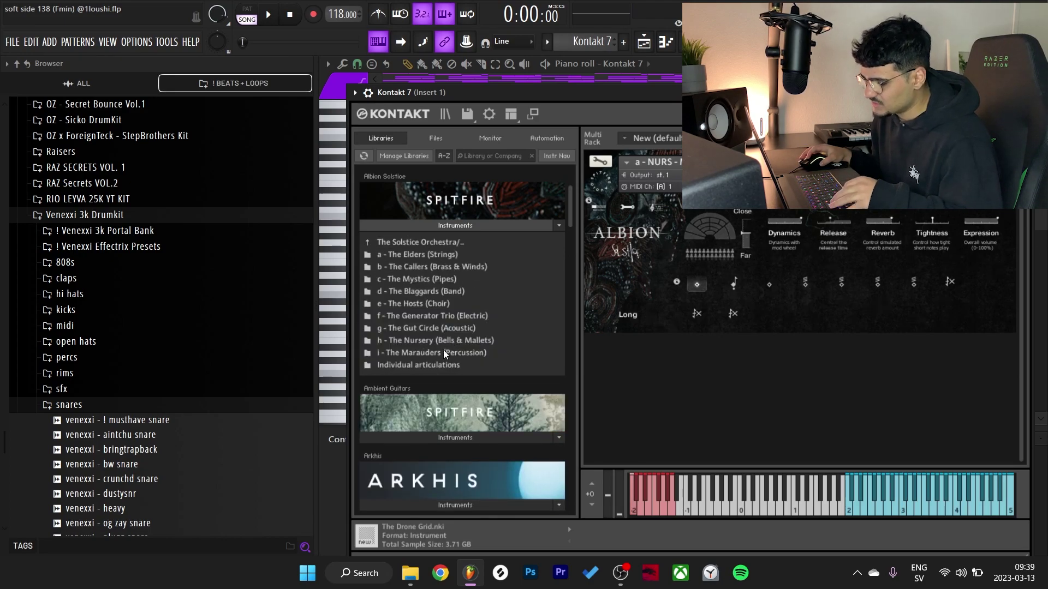
left_click(390, 341)
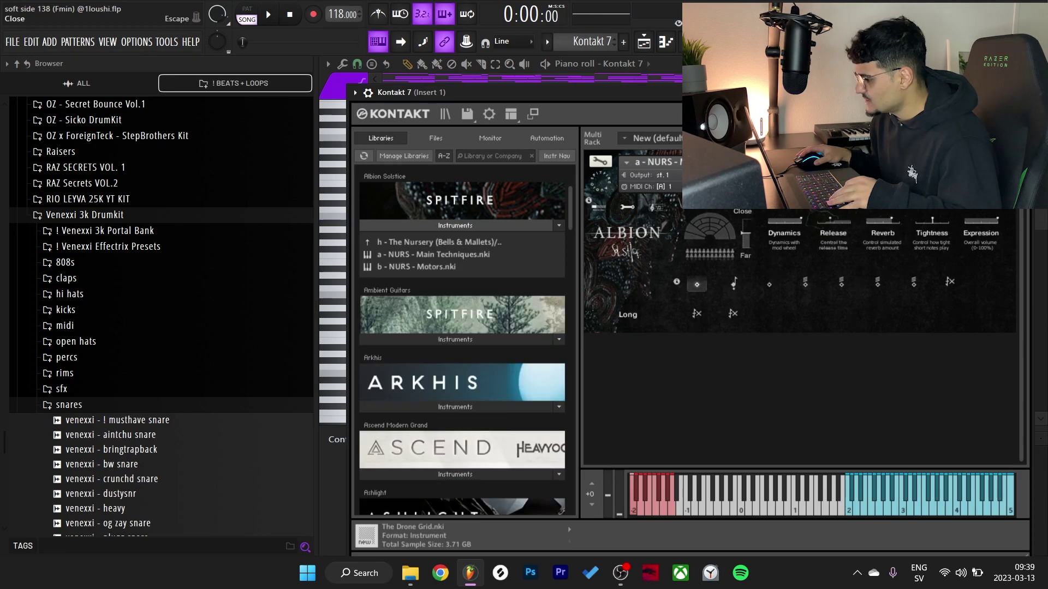
key("Escape")
key("Escape")
Step: Examine the effects on mixer Insert 1: both Fruity parametric EQ 2 instances and the Portal preset
left_click(545, 64)
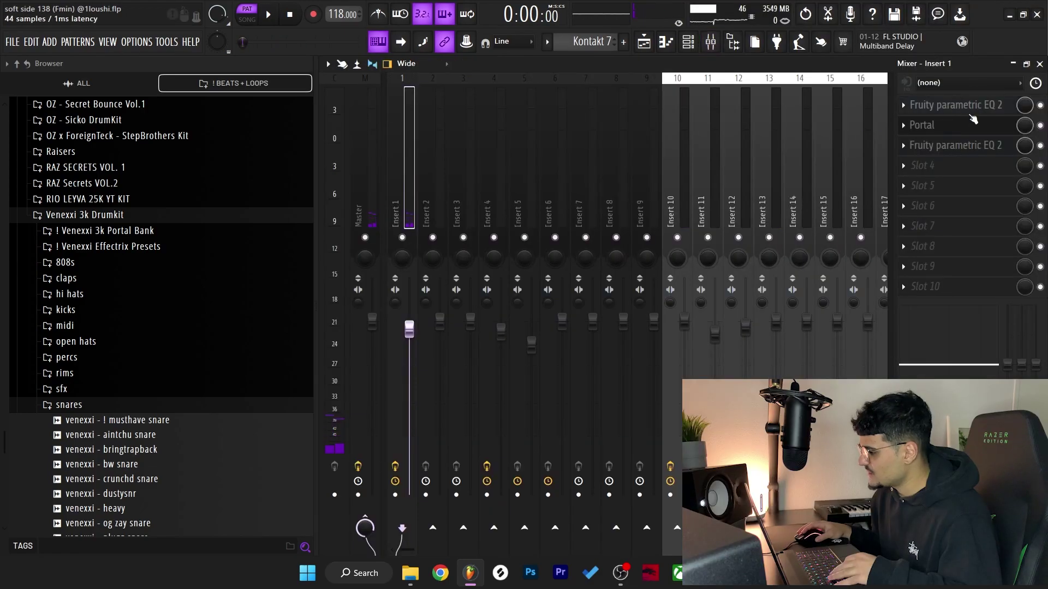
left_click(970, 113)
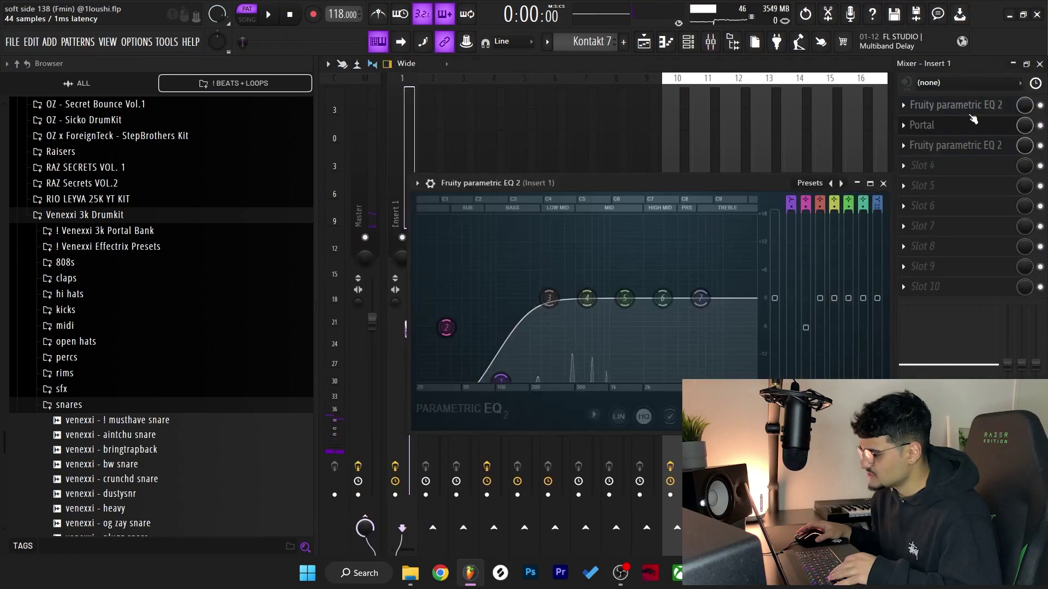
left_click(943, 129)
left_click(928, 125)
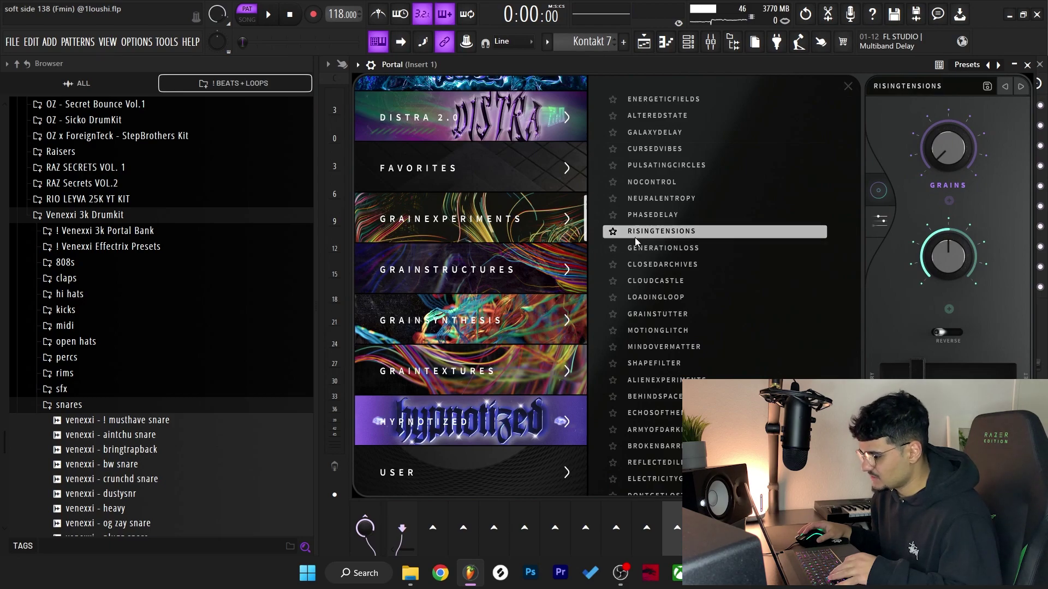
left_click(1028, 64)
left_click(970, 145)
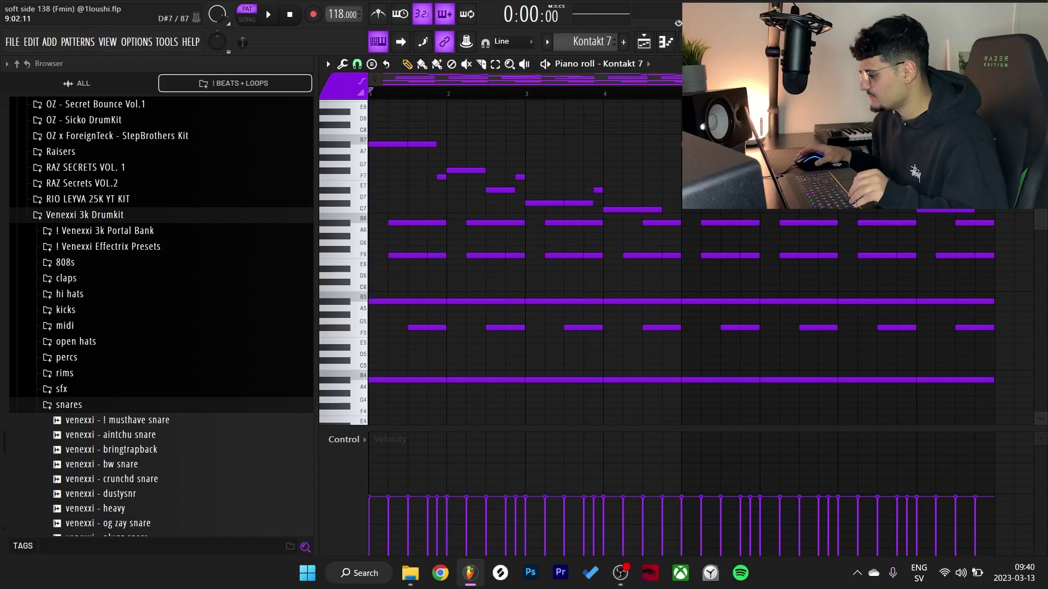
Step: Delete the high melody notes from the Kontakt 7 pattern and play back the remaining chord notes
left_click_drag(988, 213, 379, 122)
key("Delete")
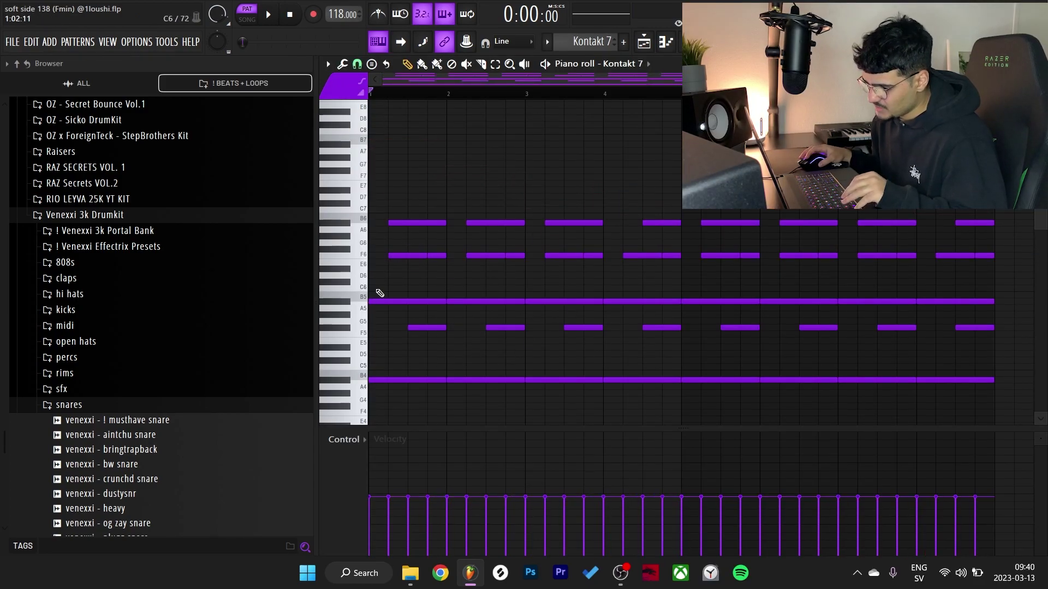
left_click_drag(395, 271, 421, 212)
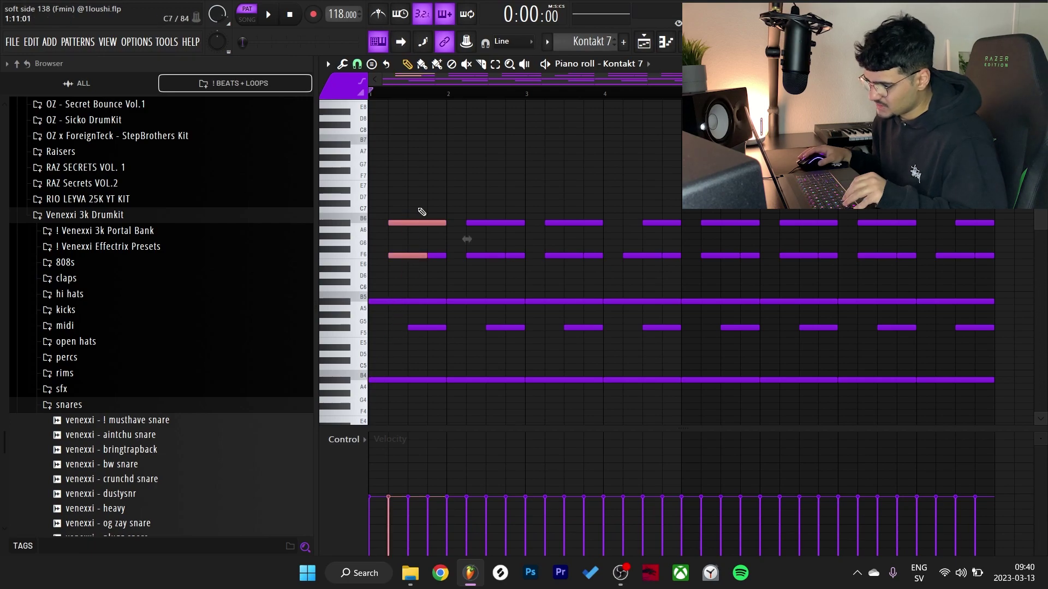
key("ctrl+Down")
key("ctrl+Up")
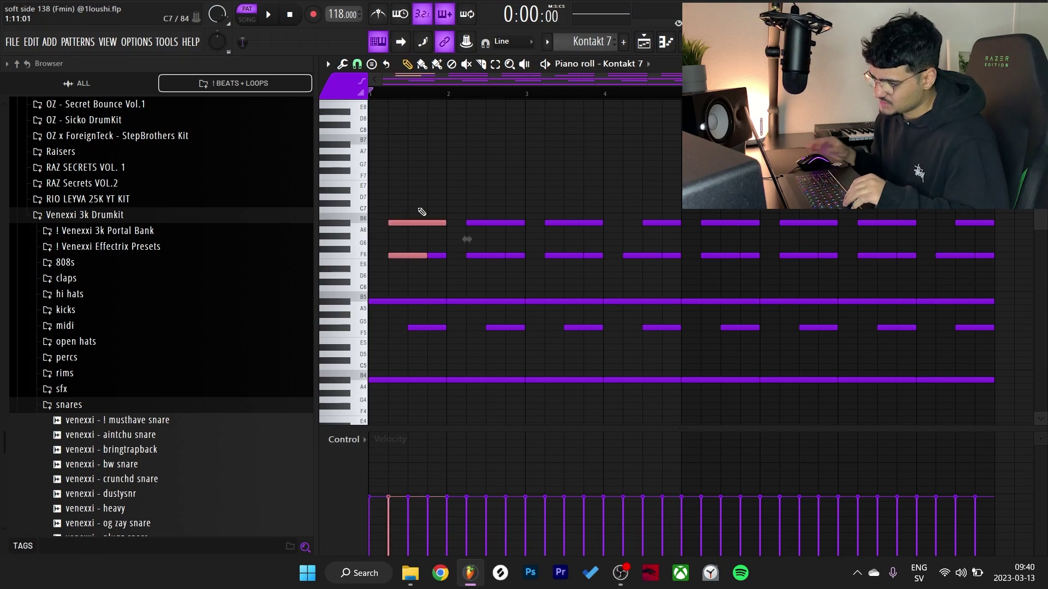
left_click(466, 144, "ctrl")
key("space")
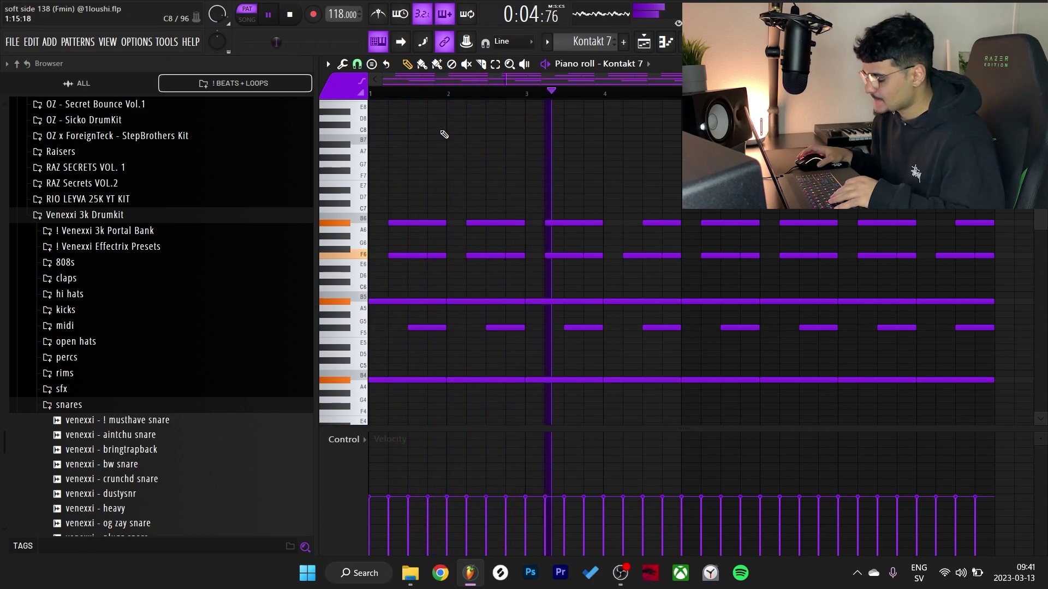
key("space")
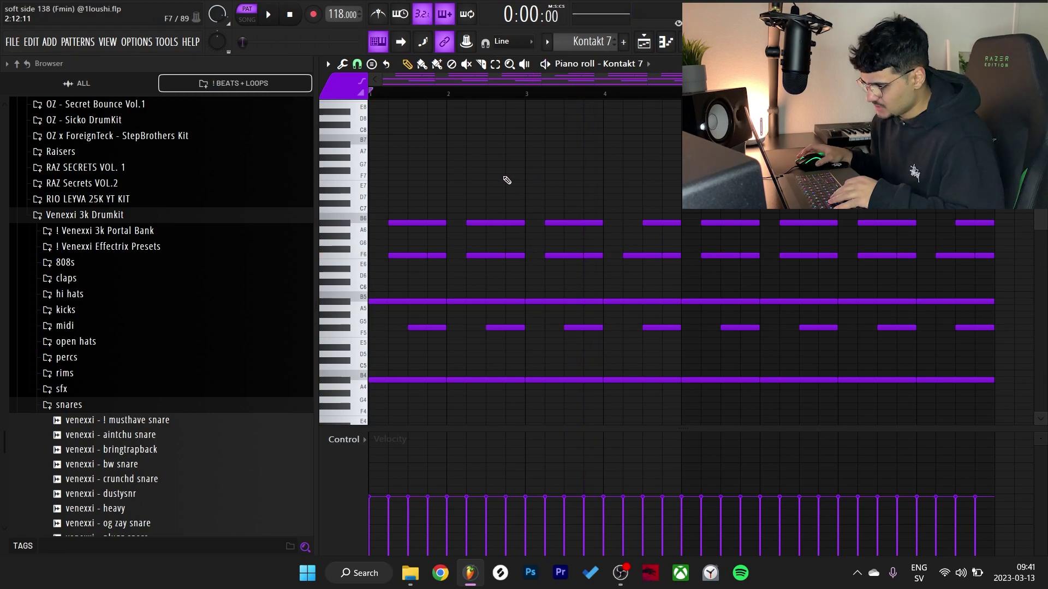
Step: Undo the melody deletion, select the melody notes of the first four bars and play the pattern
scroll(571, 225, "up", 1)
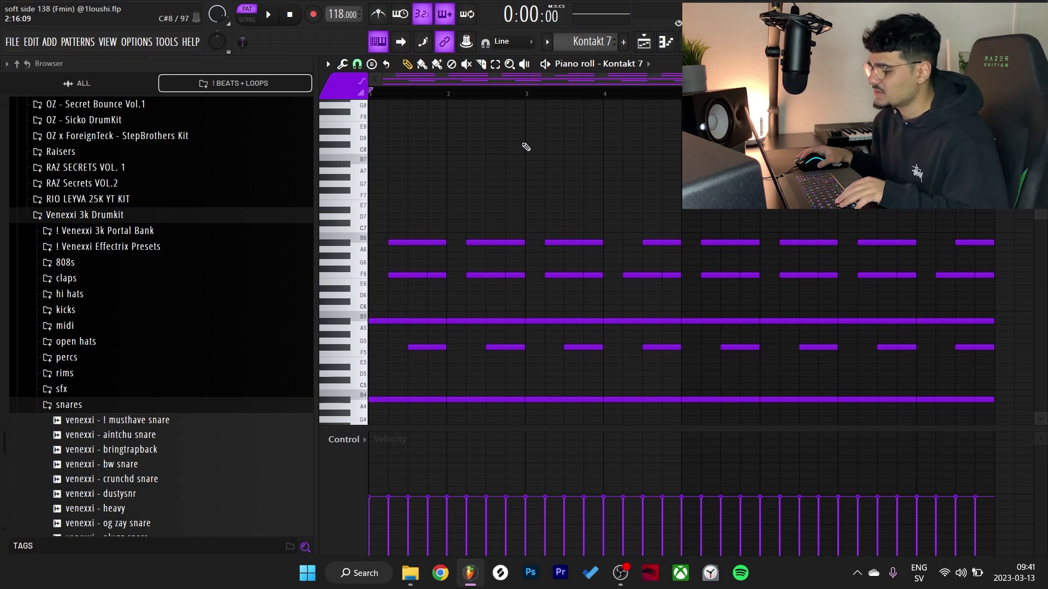
key("ctrl+z")
left_click_drag(644, 232, 370, 142)
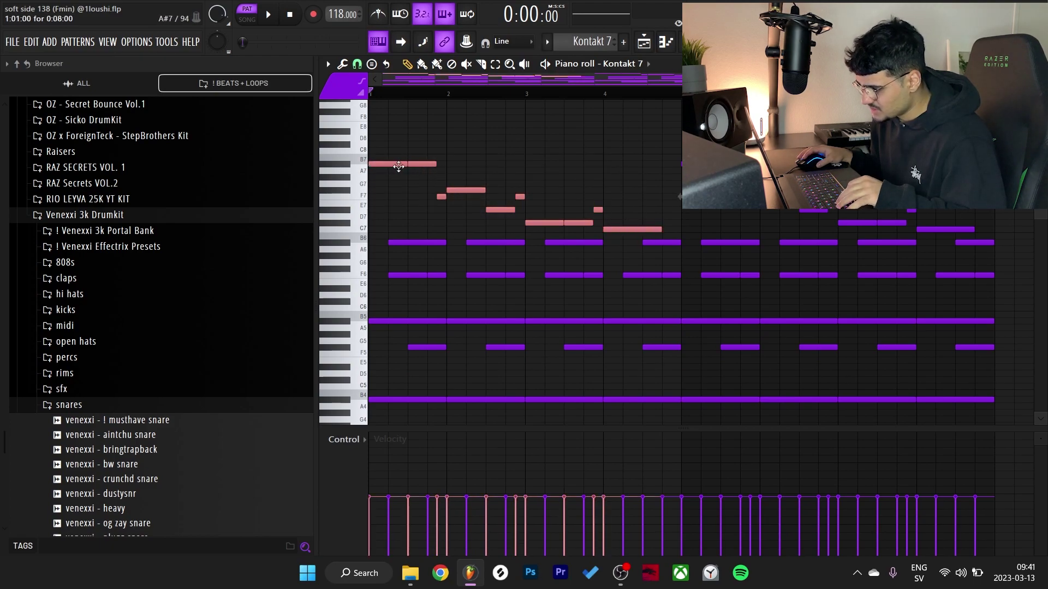
key("space")
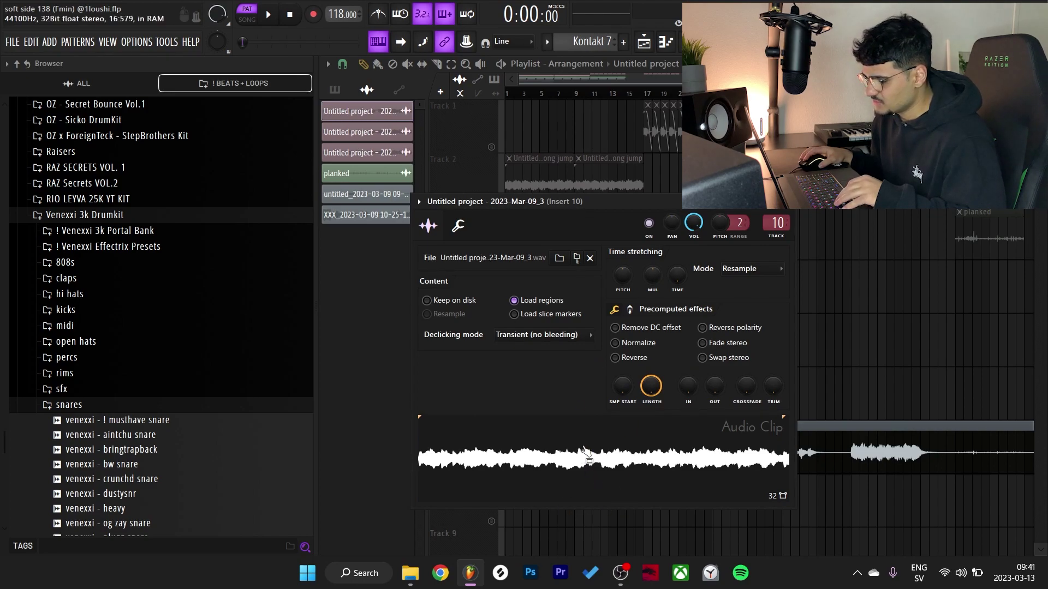
Step: Close the open audio clip's settings and view those of the planked clip on Track 3
scroll(599, 464, "up", 1)
key("Escape")
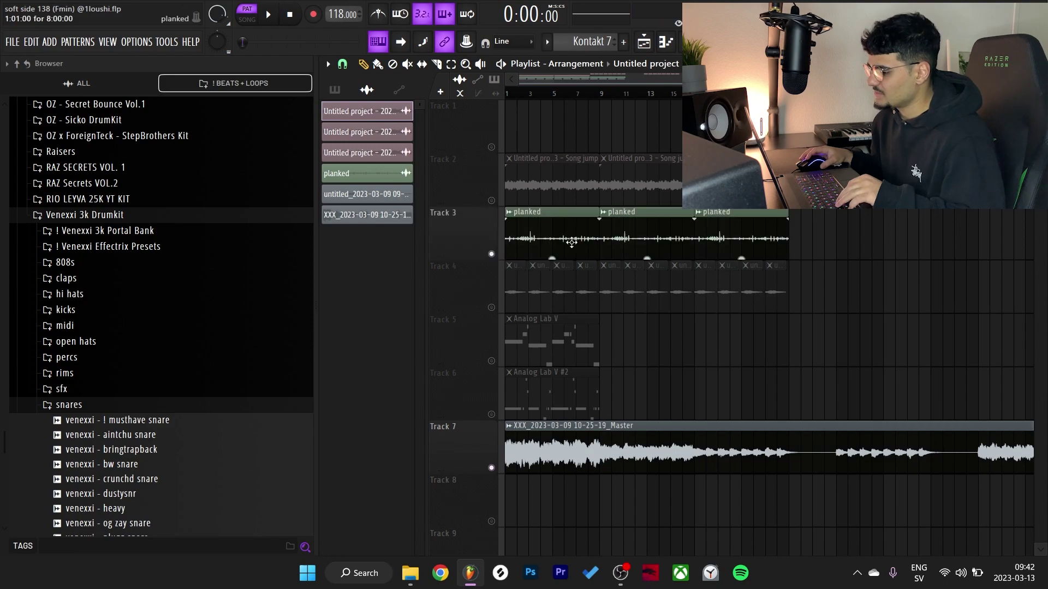
double_click(508, 247)
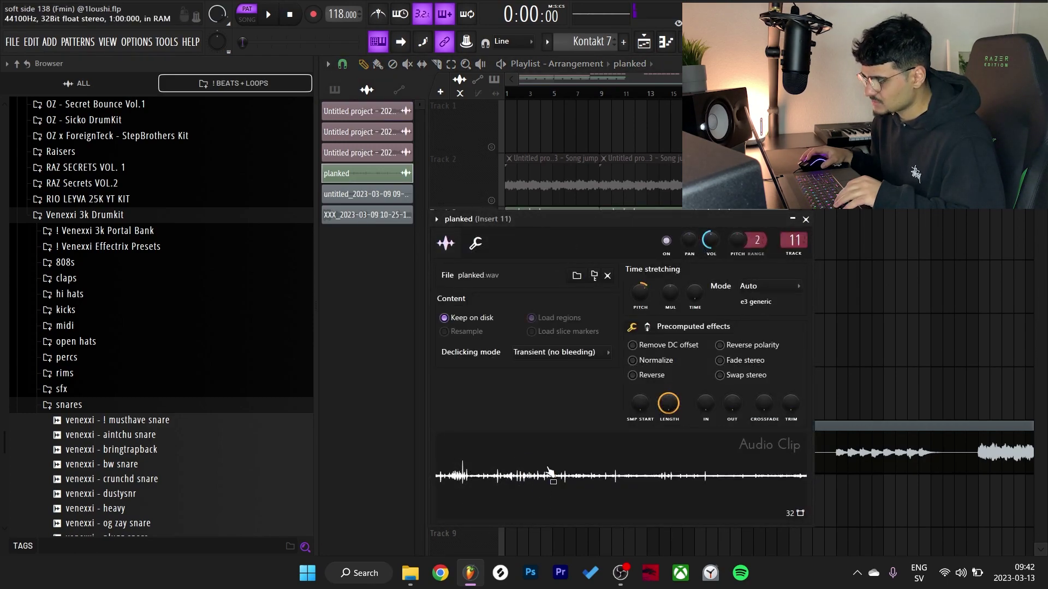
Step: Examine the Ashlight Soft Phantom sound loaded in Kontakt 7 #2 and return to that pattern's piano roll
key("F7")
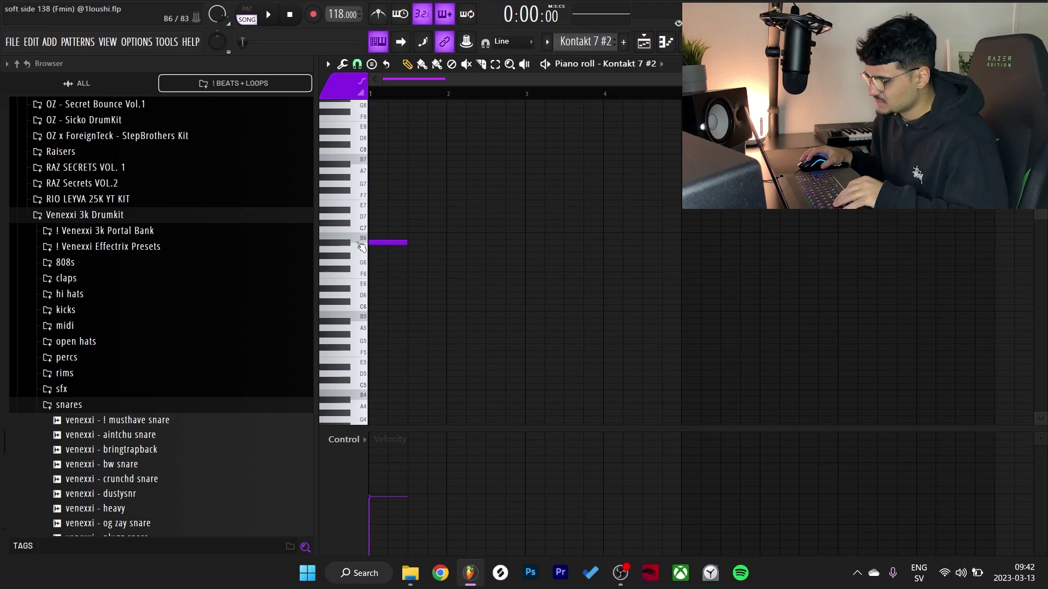
left_click(688, 42)
left_click(556, 184)
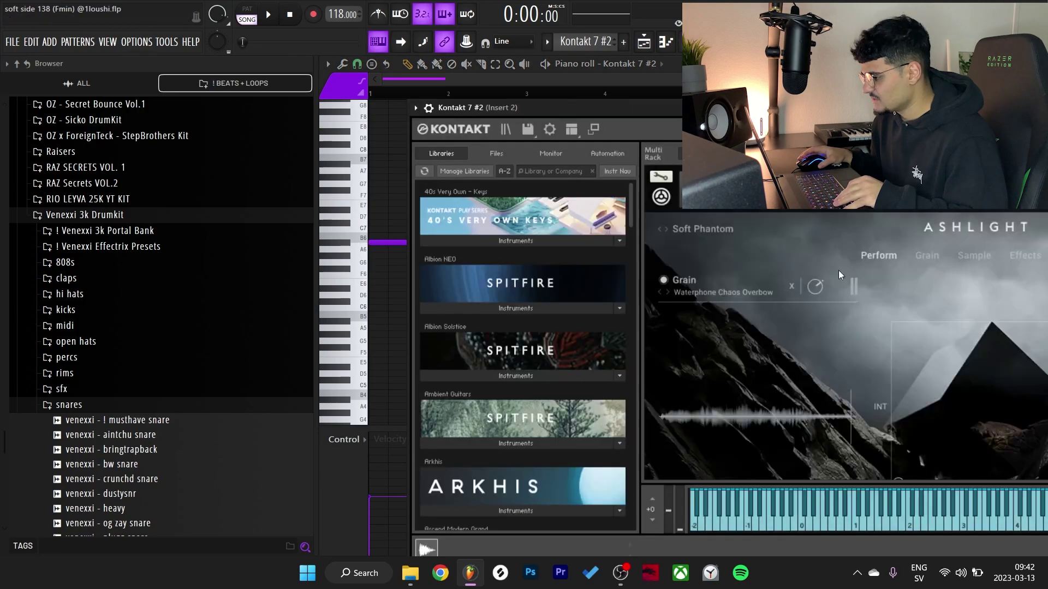
left_click_drag(779, 107, 566, 72)
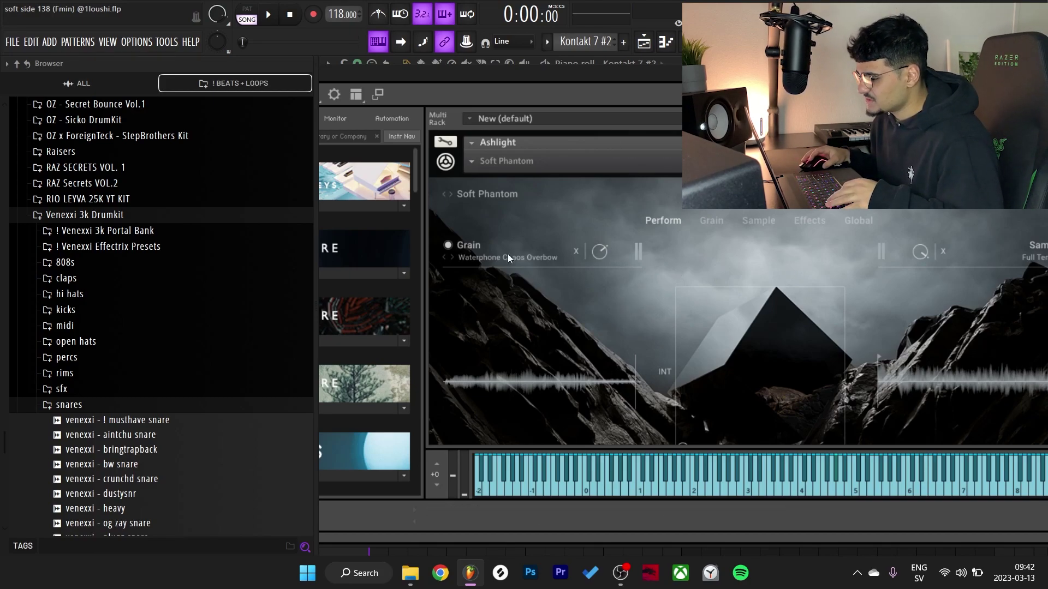
left_click_drag(580, 81, 586, 79)
left_click(377, 94)
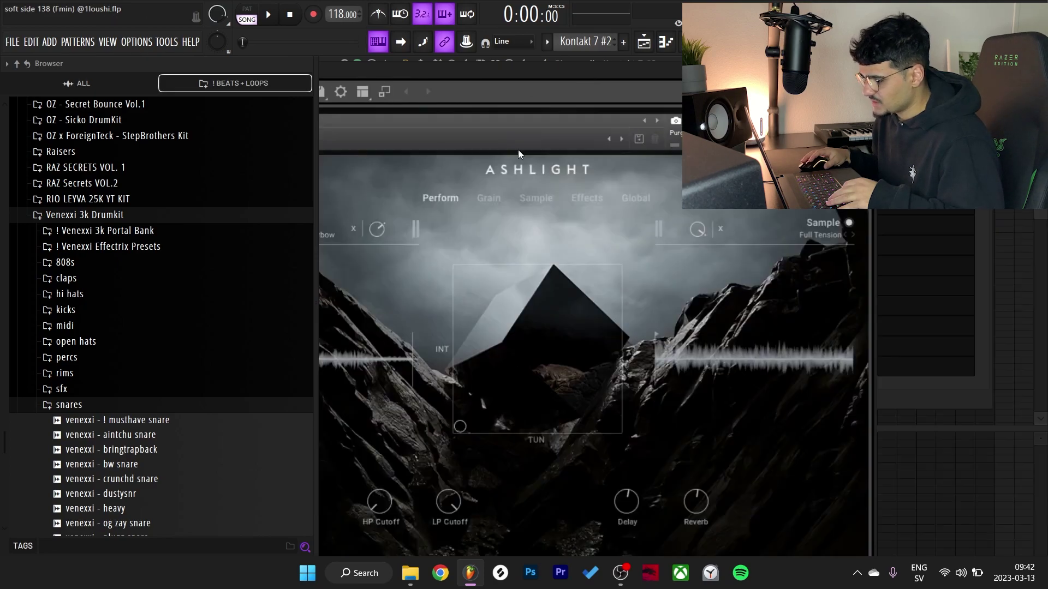
left_click(1011, 80)
key("F7")
key("F7")
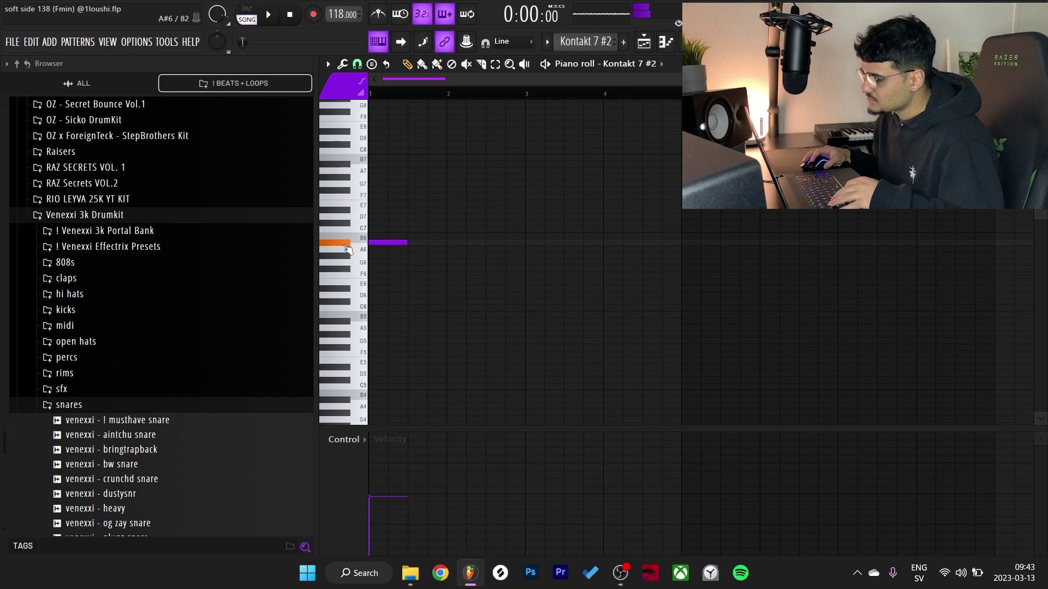
Step: View the settings of the first audio clip on playlist Track 4, close them and play the arrangement
key("F5")
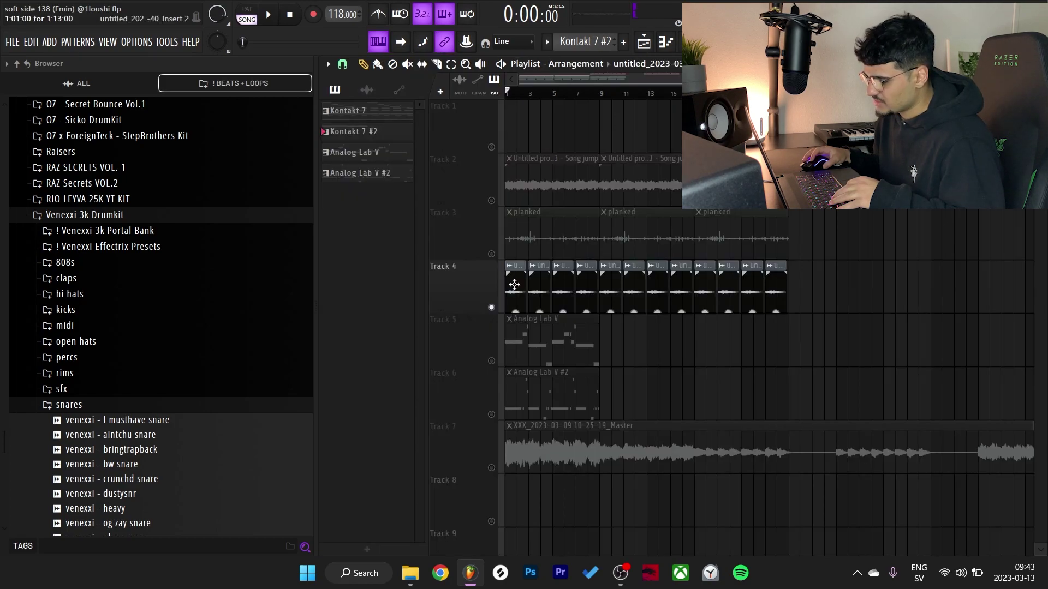
double_click(514, 285)
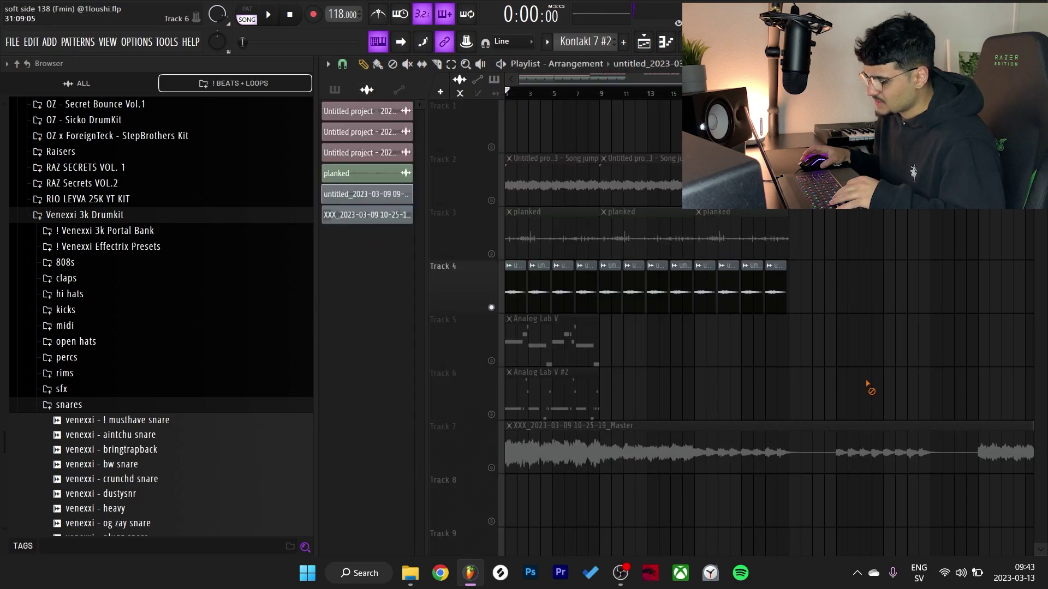
key("Escape")
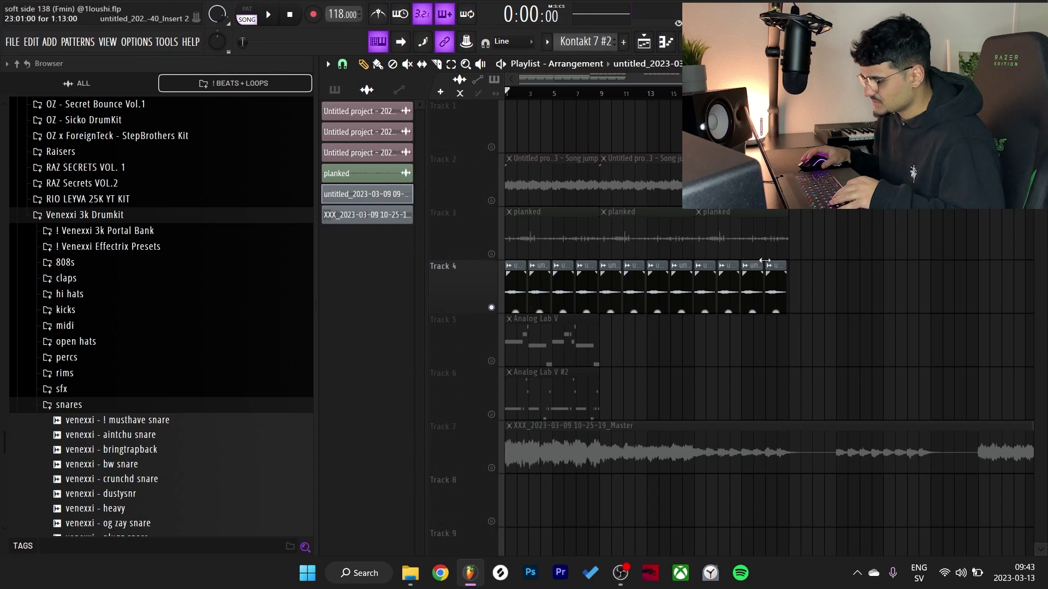
key("space")
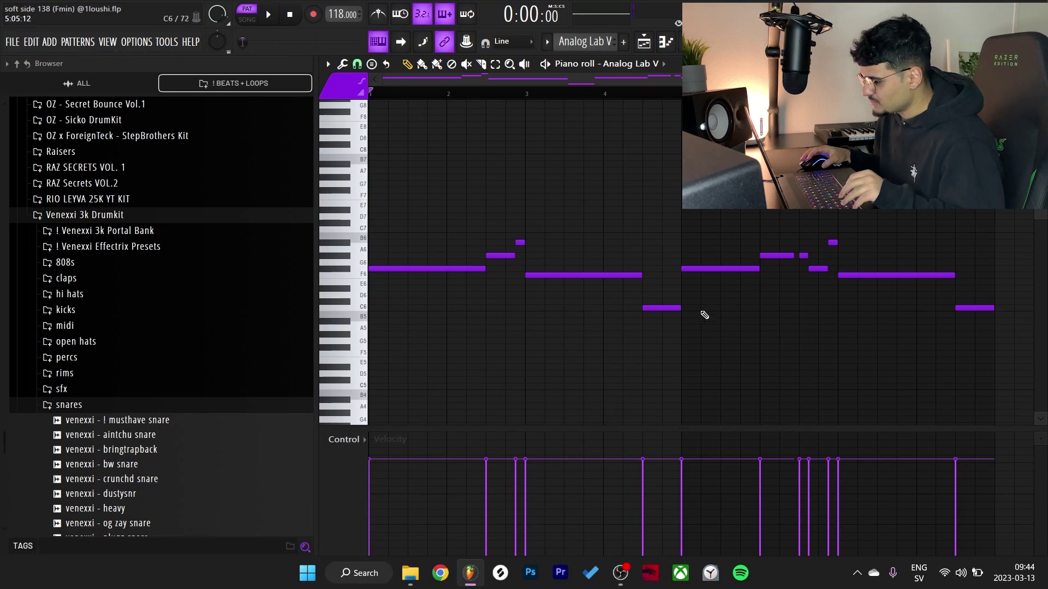
Step: Overlay a copy of the first four bars' Analog Lab V melody on bars 5 to 8, shifted down five semitones for comparison, and delete it
left_click_drag(664, 313, 369, 188)
key("ctrl+b")
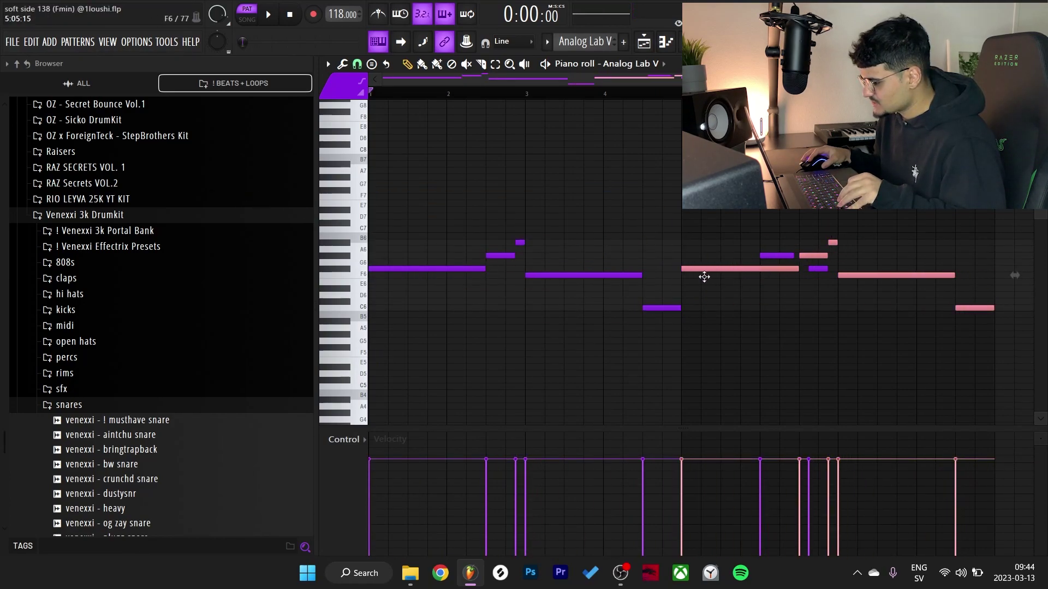
left_click_drag(704, 278, 706, 300)
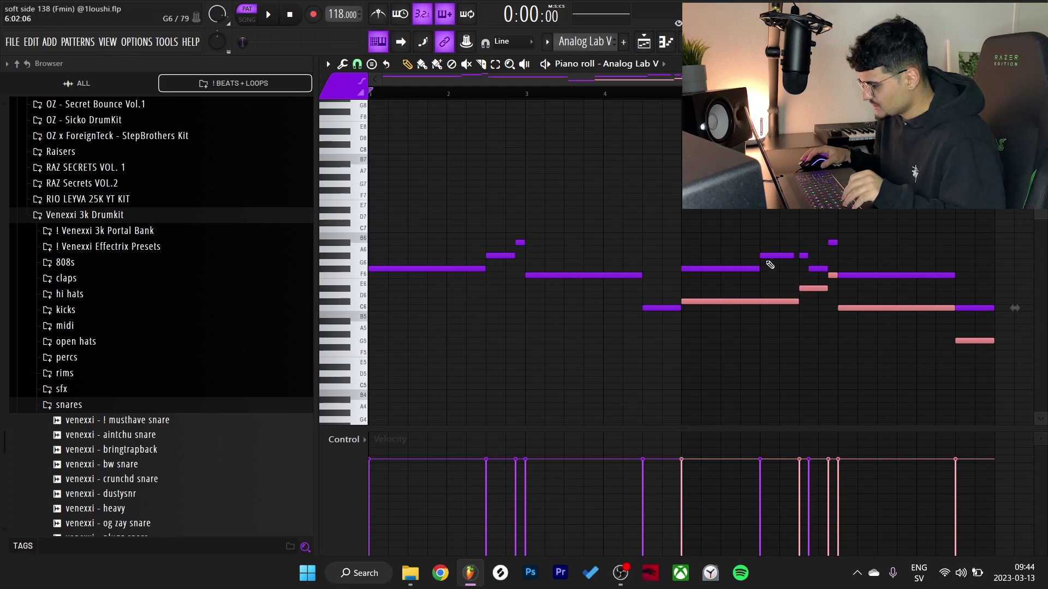
scroll(792, 257, "up", 4)
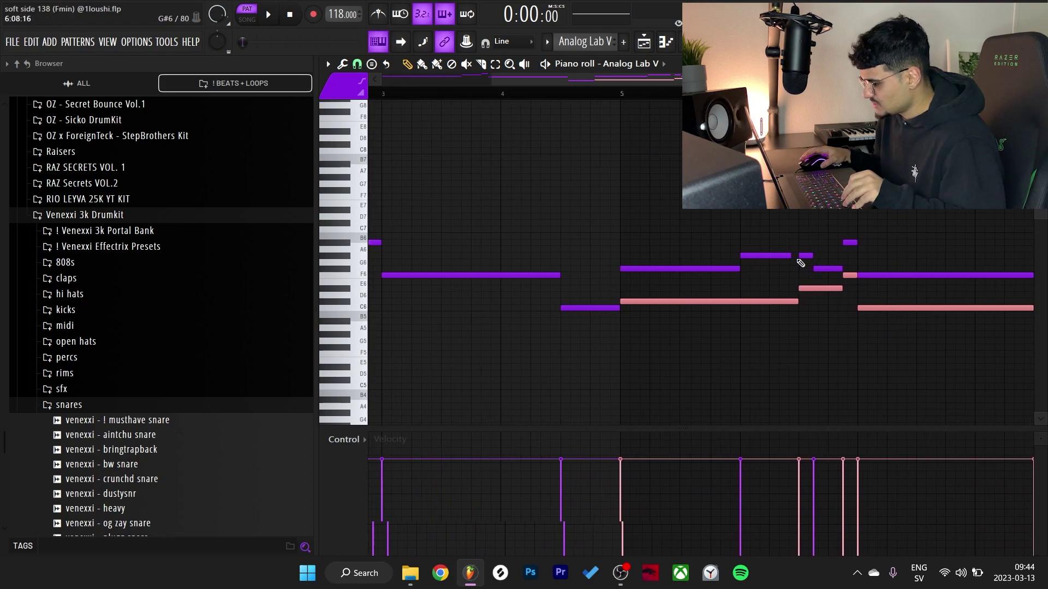
scroll(807, 268, "down", 4)
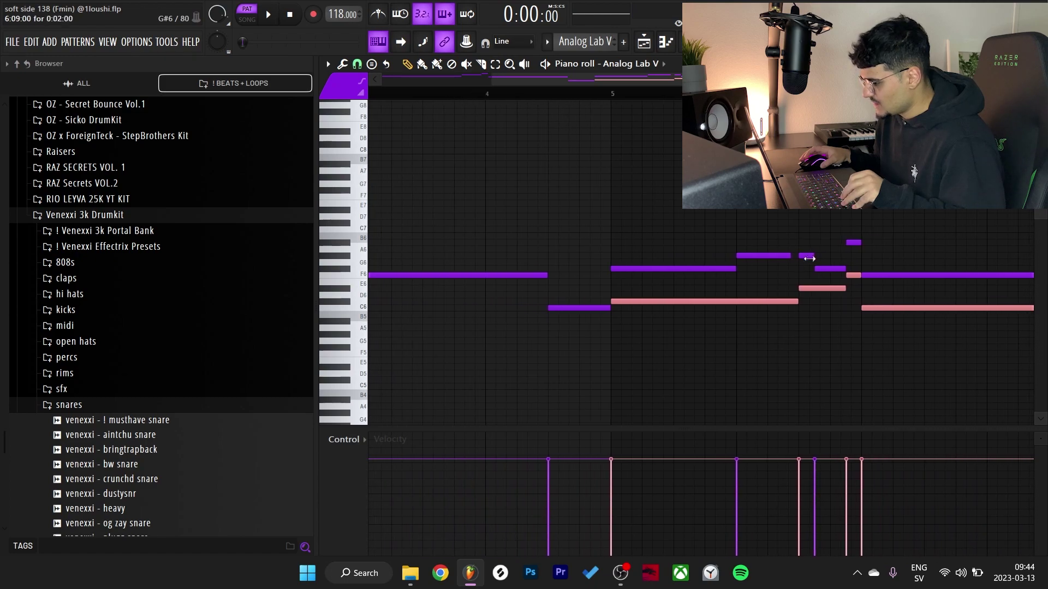
key("Delete")
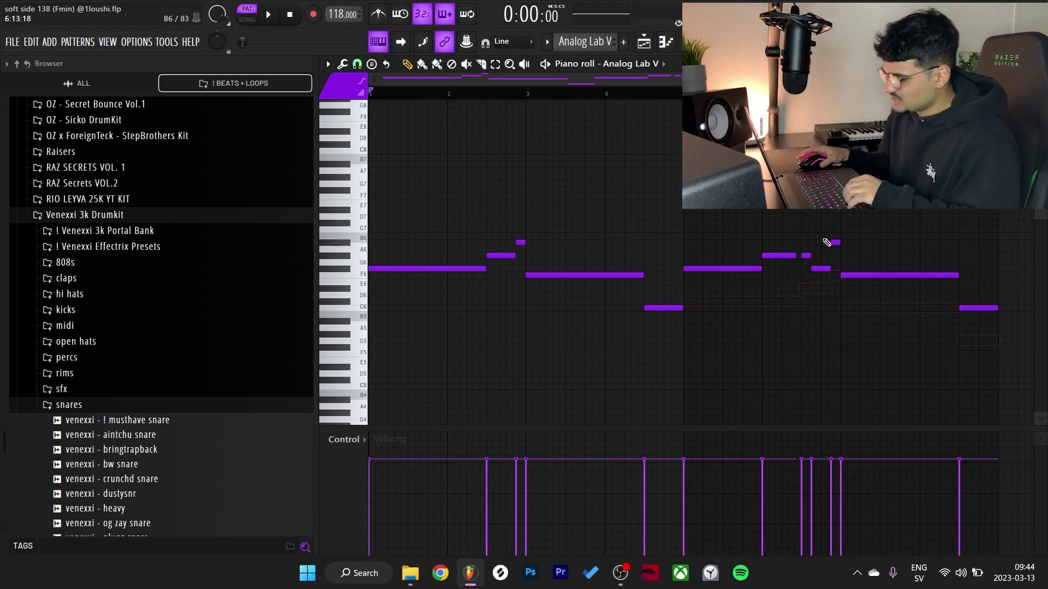
Step: Audition the F6 note with the Analog Lab V sound
scroll(504, 282, "down", 1)
scroll(505, 282, "down", 1)
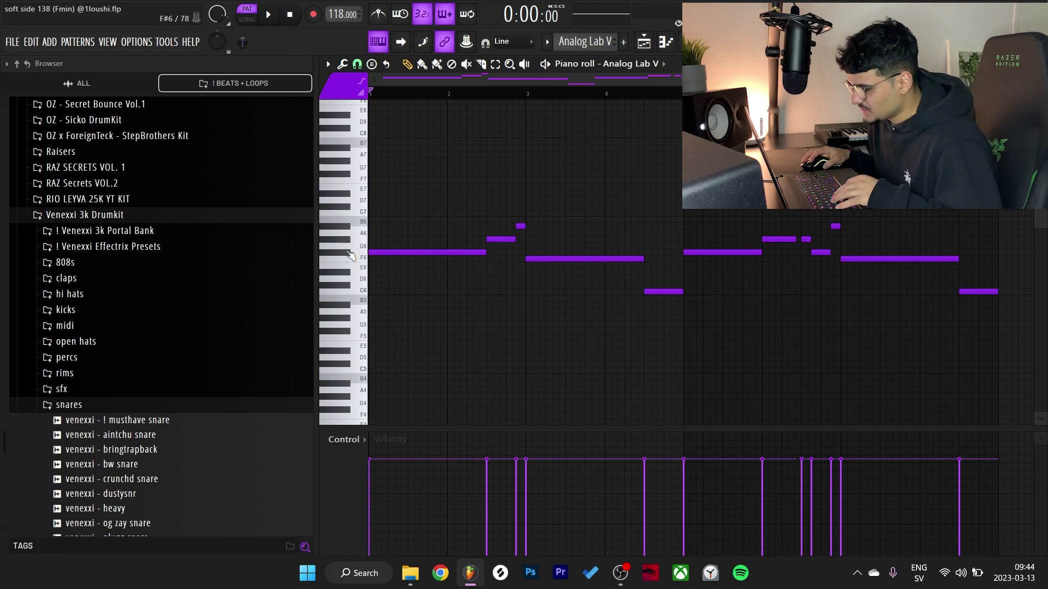
key("r")
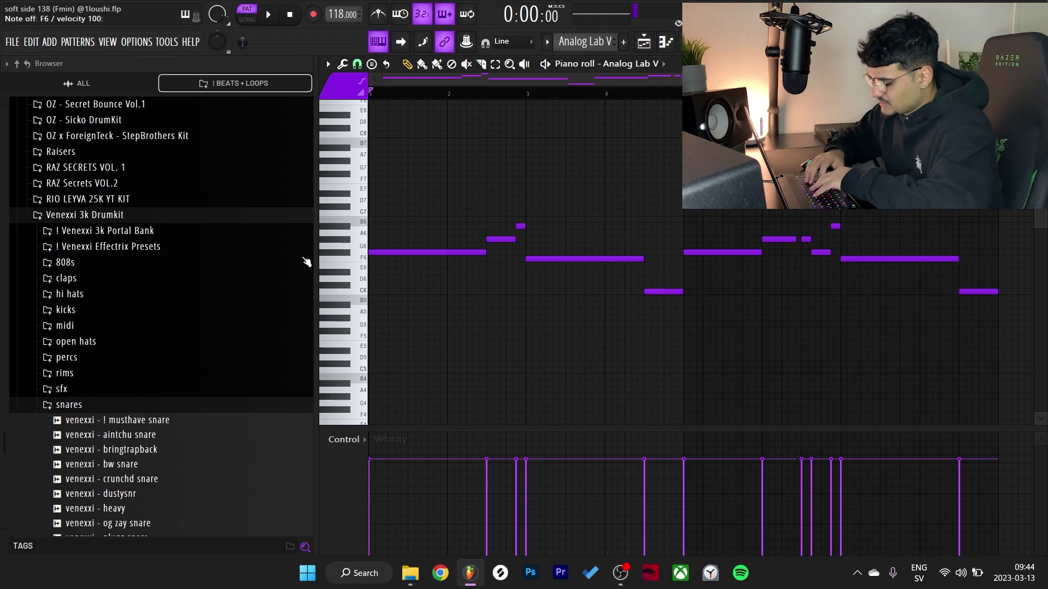
Step: Audition a note and highlight the Analog Lab V melody's note groups across both four-bar phrases in the piano roll
key("5")
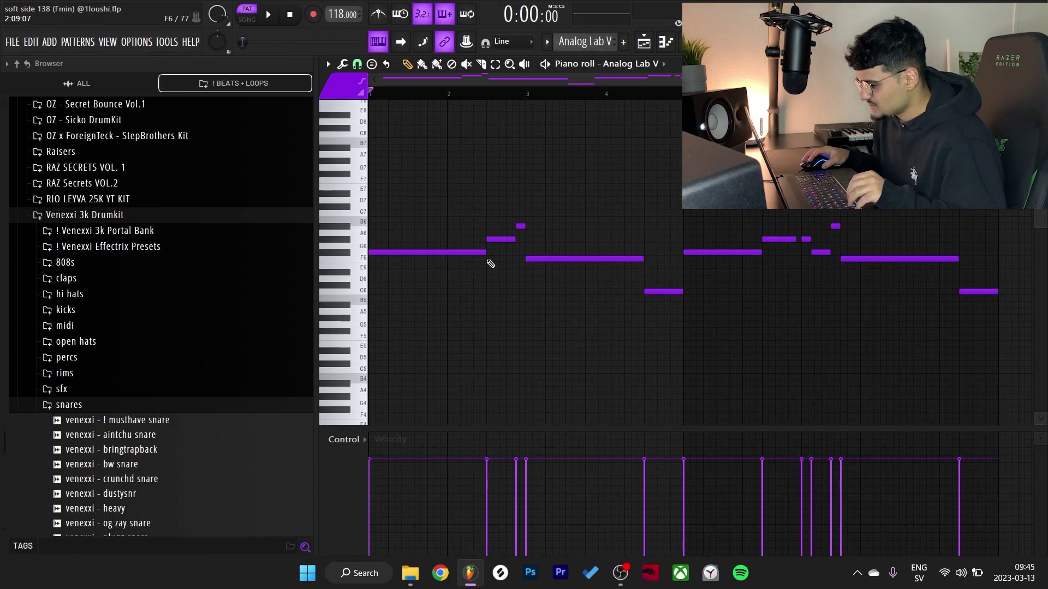
left_click_drag(440, 245, 440, 267)
left_click_drag(591, 243, 591, 288)
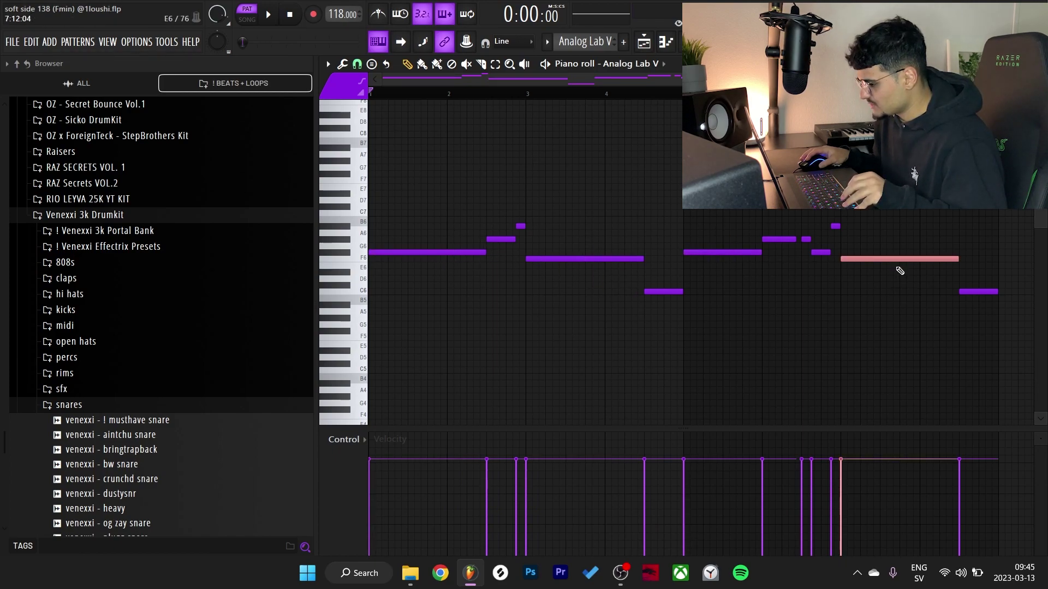
left_click_drag(660, 271, 657, 337)
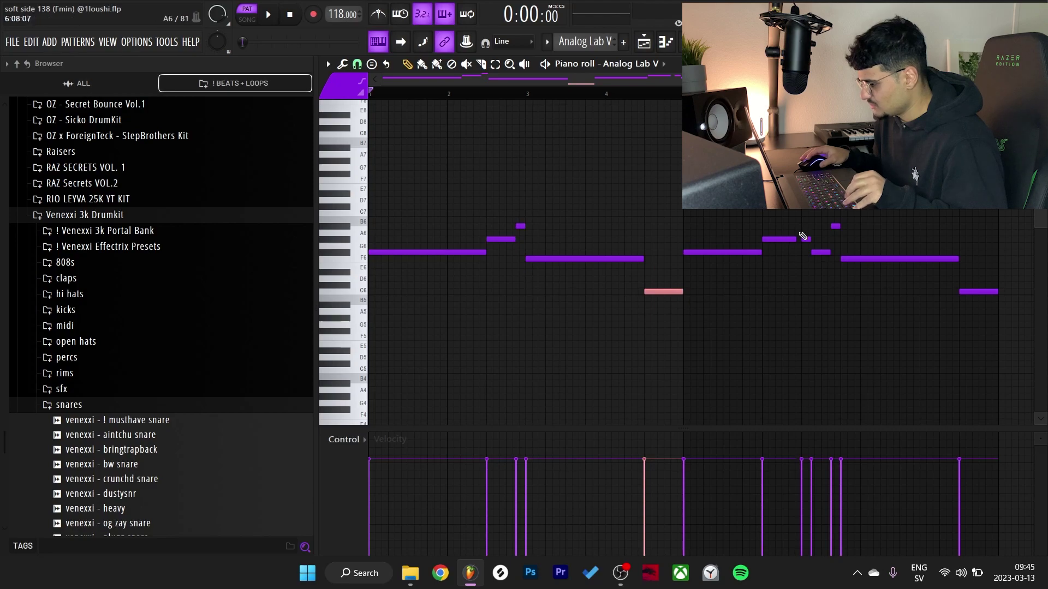
left_click_drag(778, 219, 836, 255)
left_click_drag(969, 273, 980, 306)
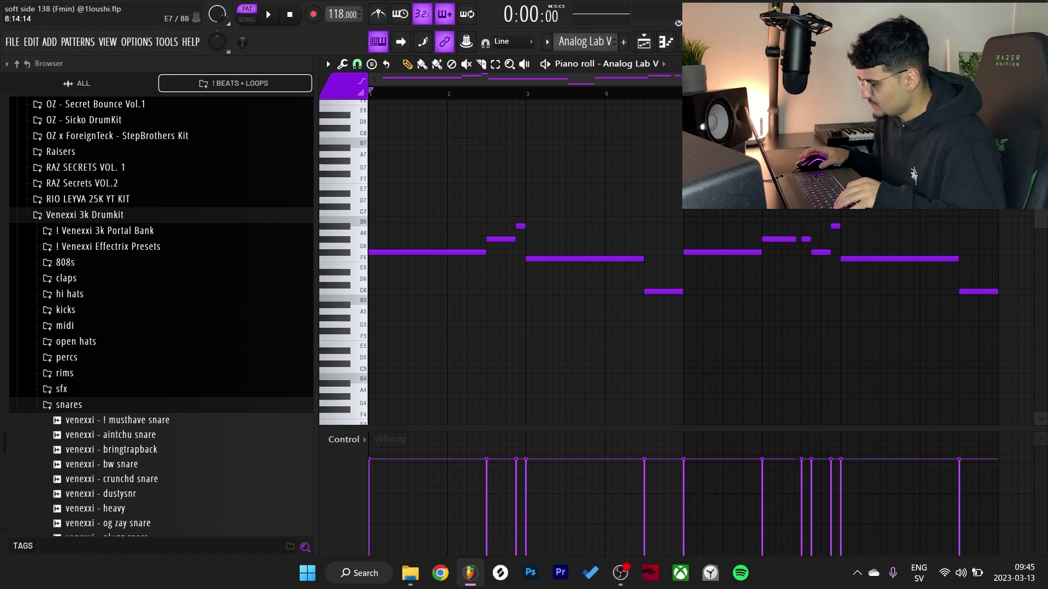
Step: Examine the Fruity parametric EQ 2 curve and the next effect on mixer Insert 4
left_click(1040, 64)
left_click(955, 105)
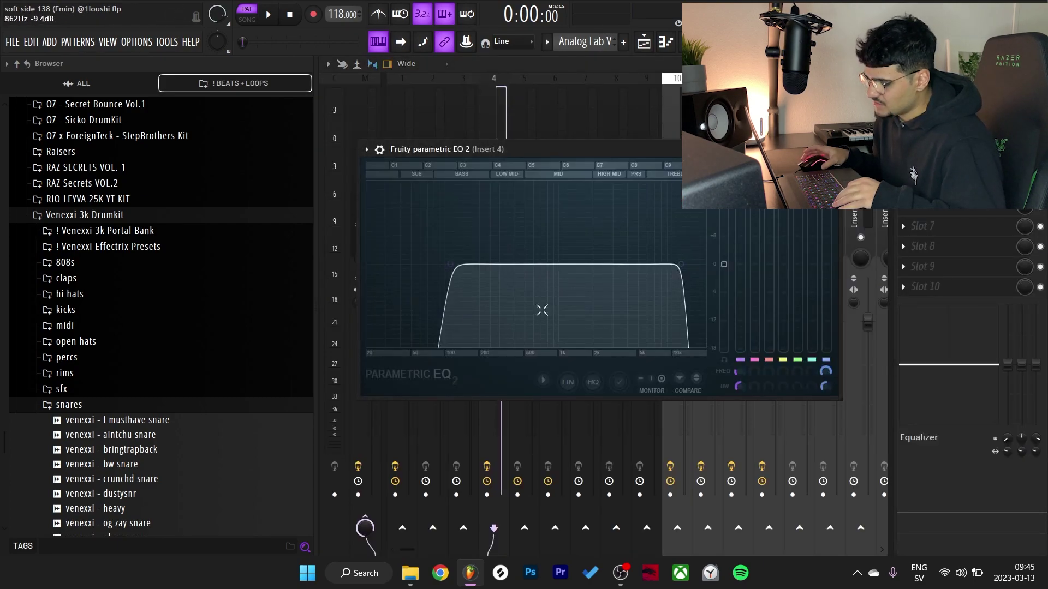
left_click(955, 145)
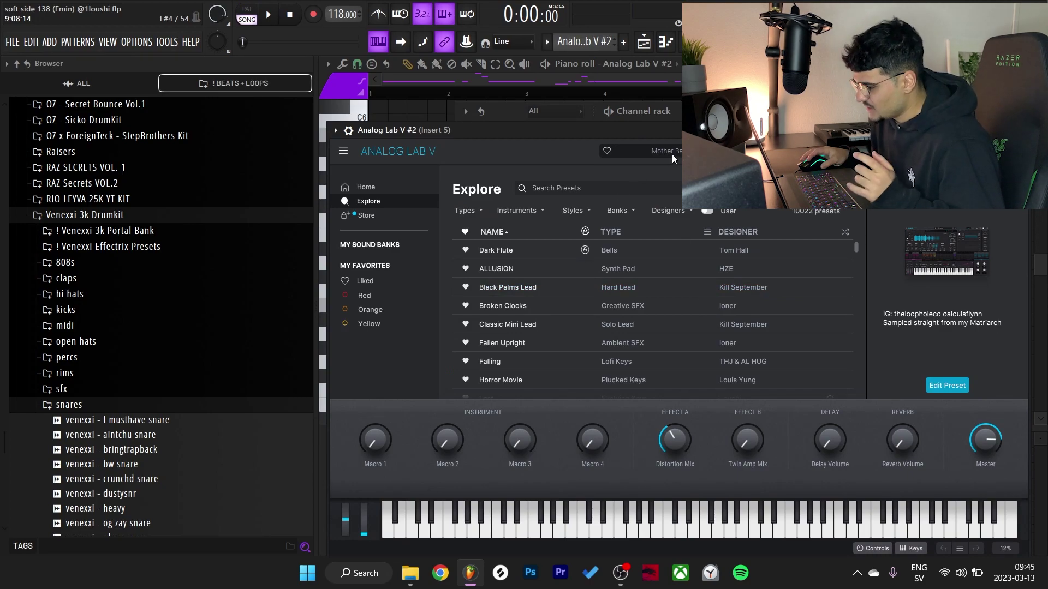
Step: Restrict the Analog Lab V #2 presets to User ones and open the LOOPHOLE III bank containing Mother Bass
left_click(707, 211)
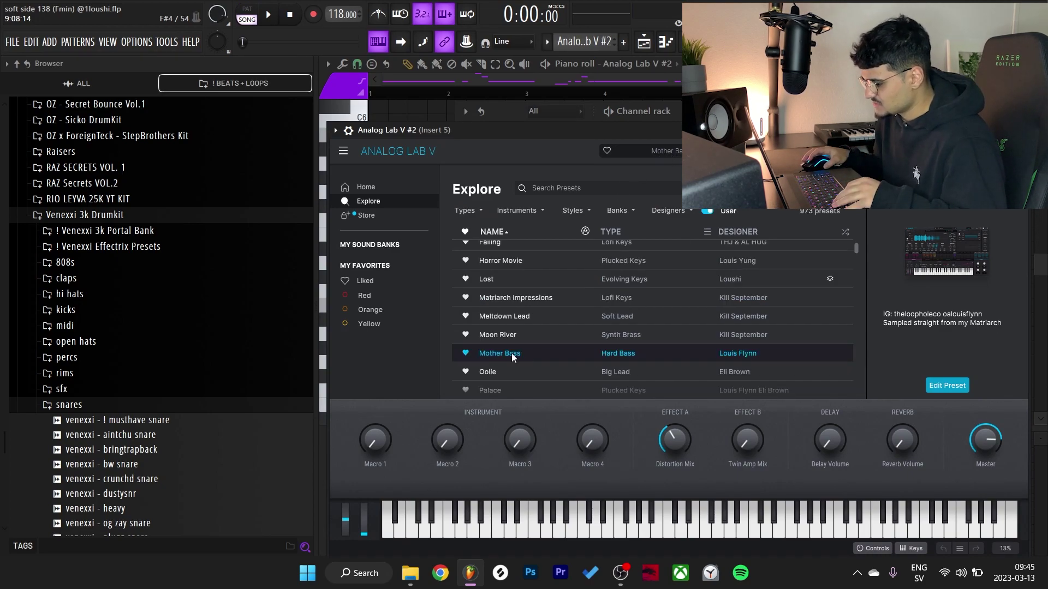
left_click(723, 352)
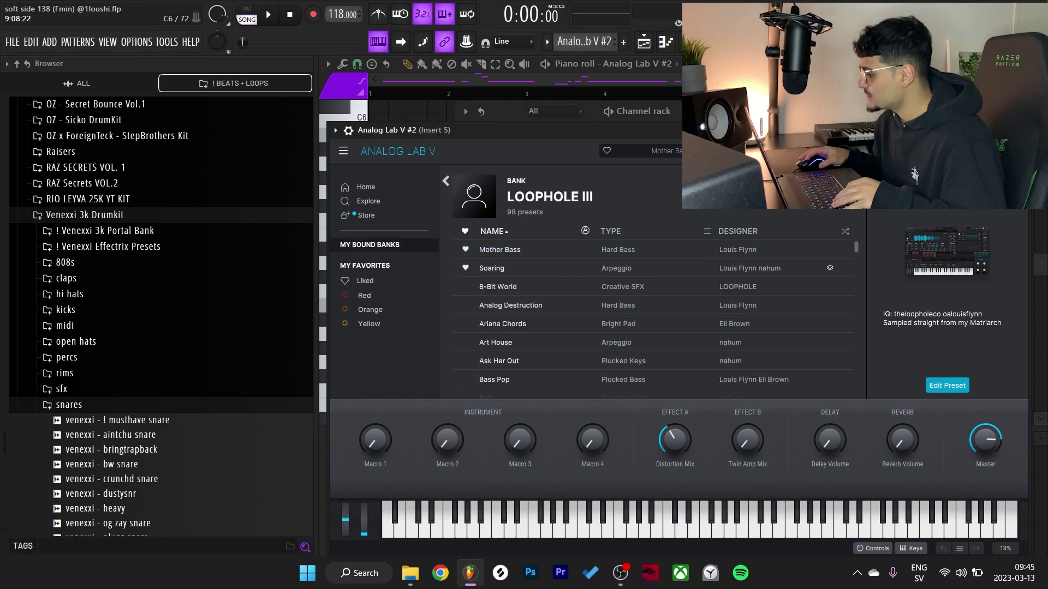
Step: Show the Analog Lab V #2 bass pattern in the piano roll and highlight its long A#4 notes and shorter fill notes
key("F7")
left_click(406, 310)
left_click(572, 313)
left_click(720, 312)
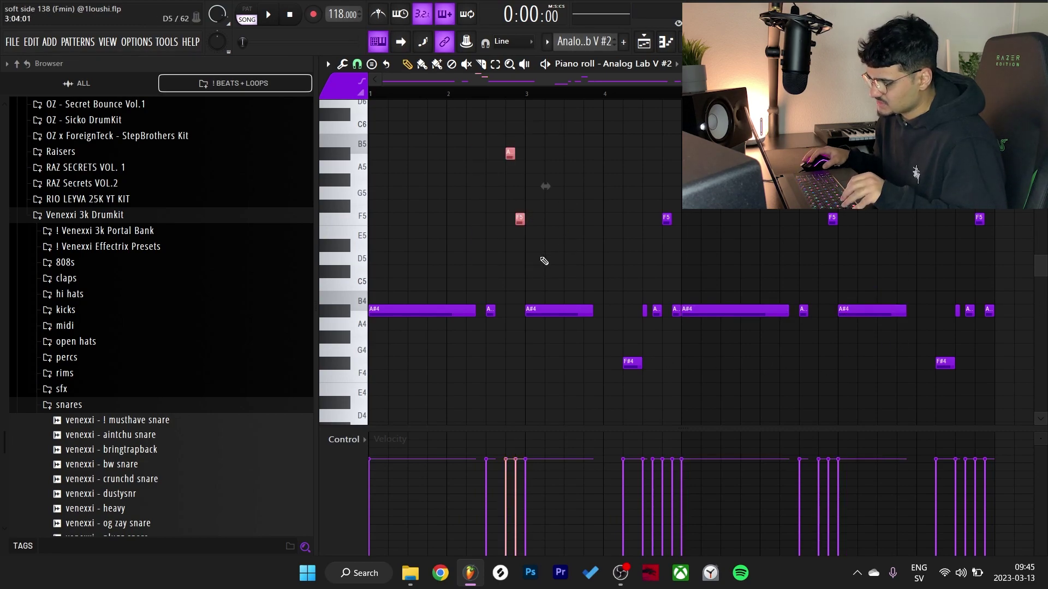
left_click_drag(599, 175, 679, 374)
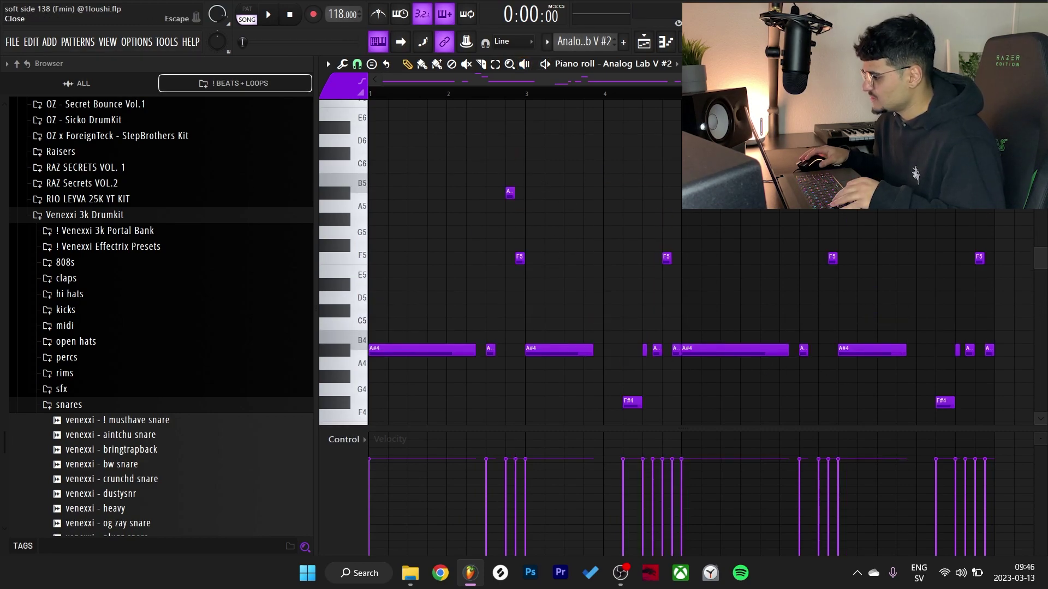
Step: Play the Analog Lab V #2 bass pattern, stop it and audition the master recording on playlist Track 7
key("space")
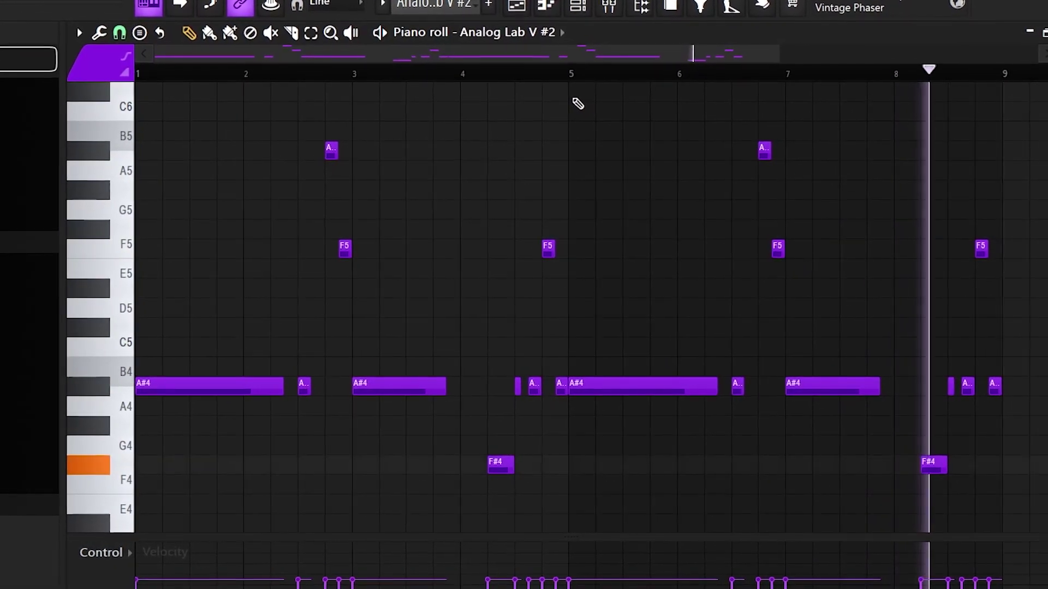
key("space")
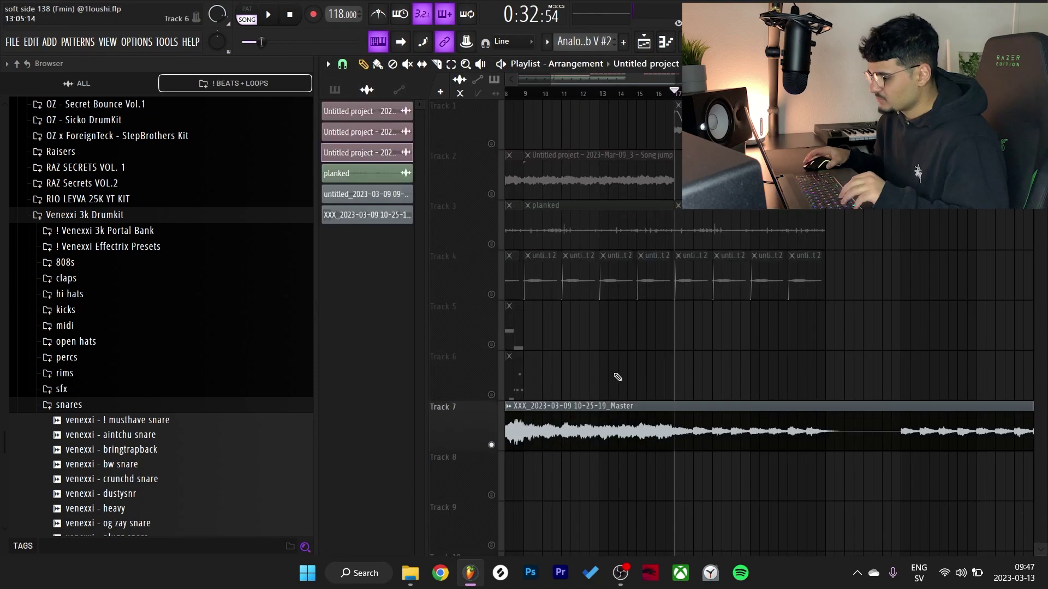
key("space")
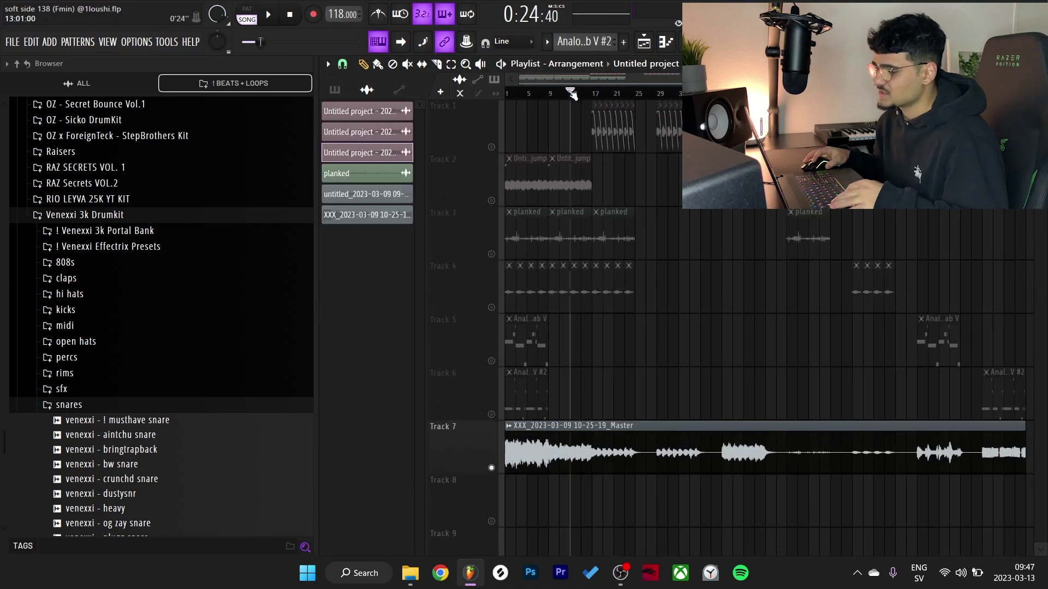